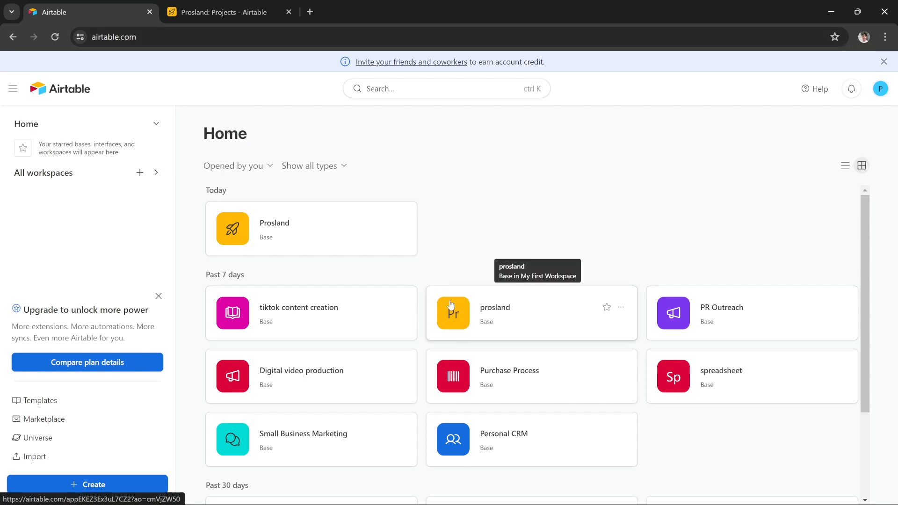
- Create a blank base from scratch and dismiss the Getting started suggestions
scroll(450, 305, down, 3)
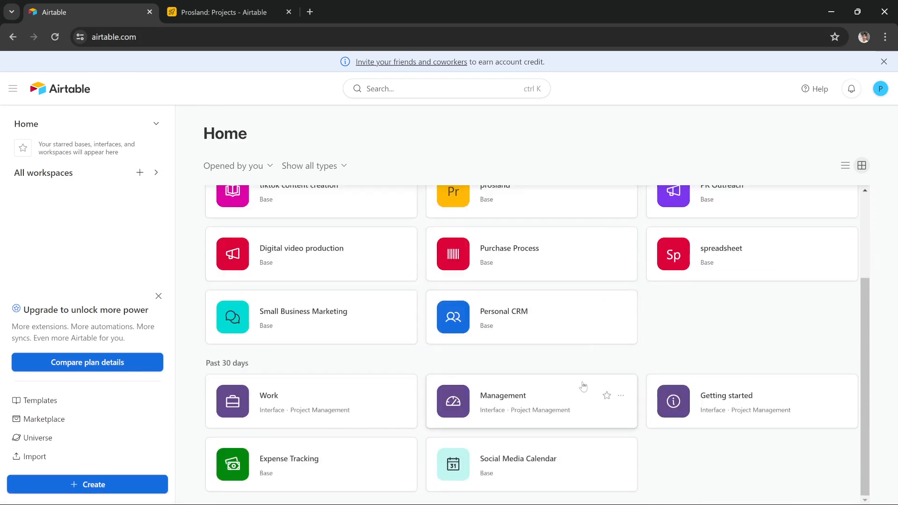
scroll(607, 367, up, 3)
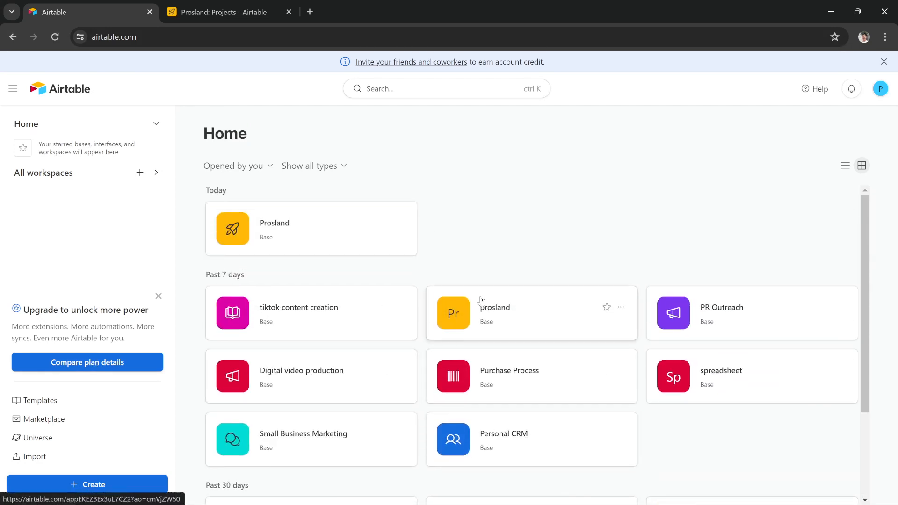
scroll(395, 286, down, 2)
scroll(396, 286, up, 2)
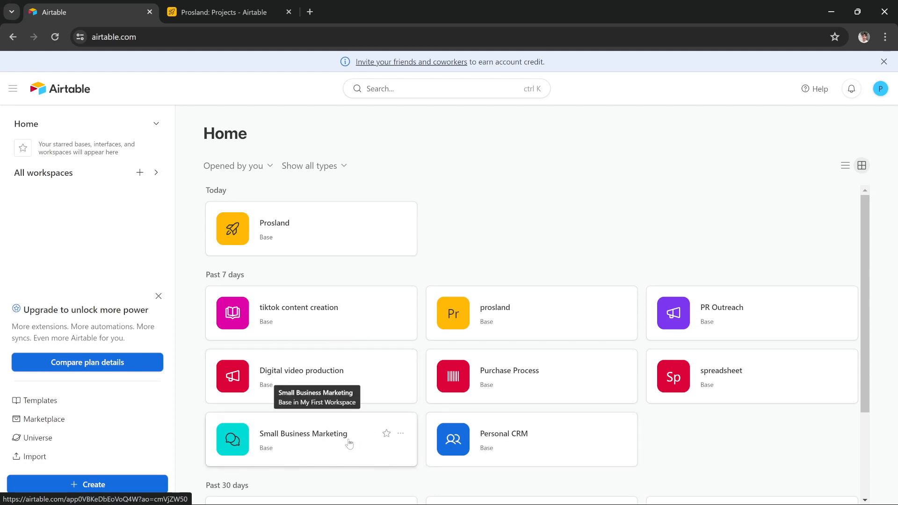
scroll(349, 443, down, 2)
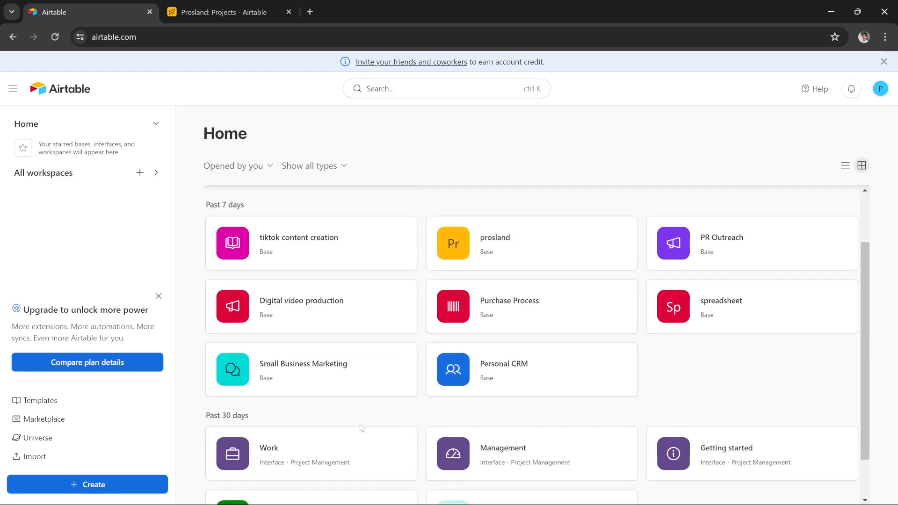
scroll(362, 427, down, 1)
scroll(362, 426, up, 3)
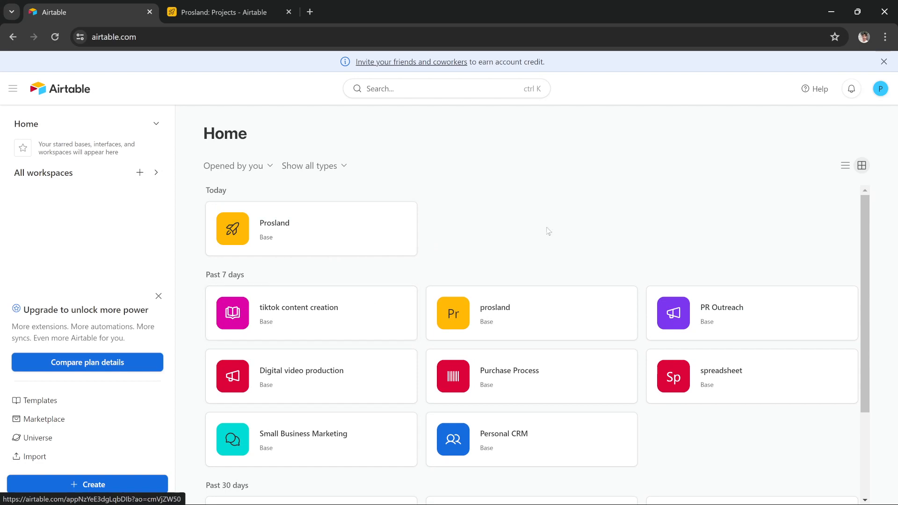
scroll(300, 280, down, 1)
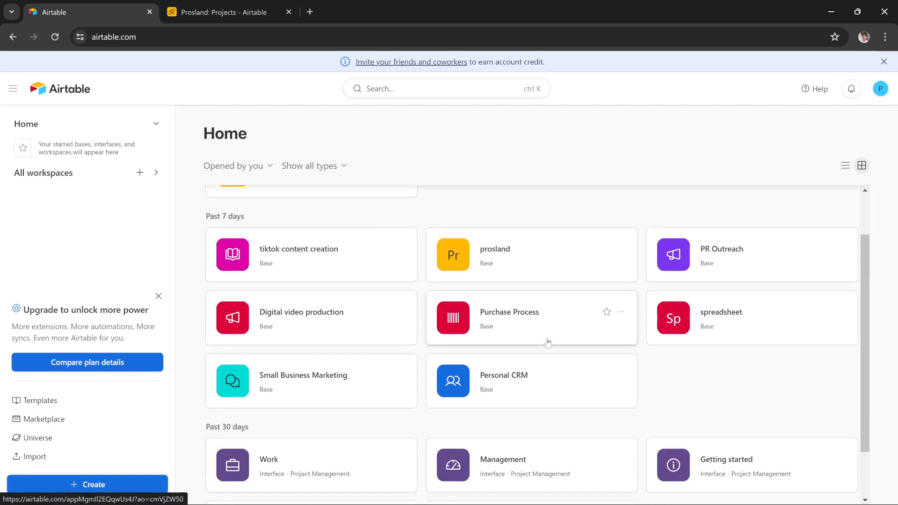
scroll(545, 343, up, 1)
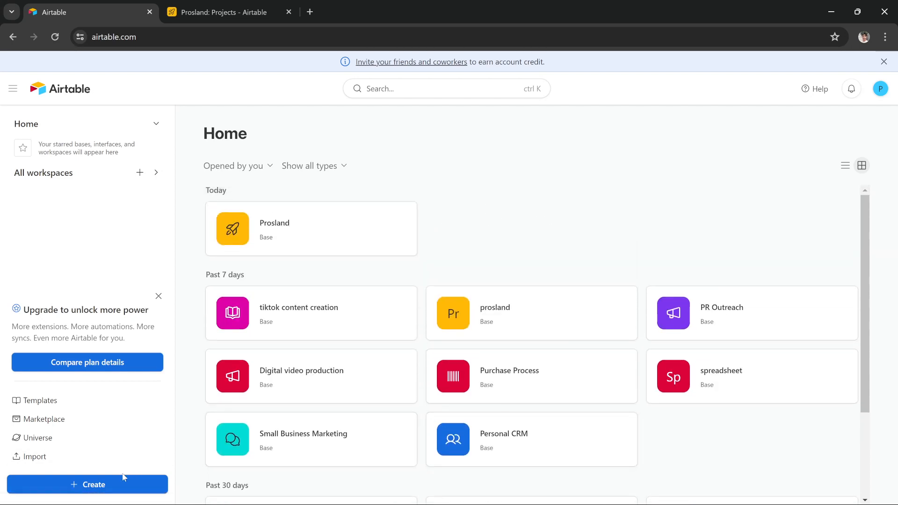
click(96, 486)
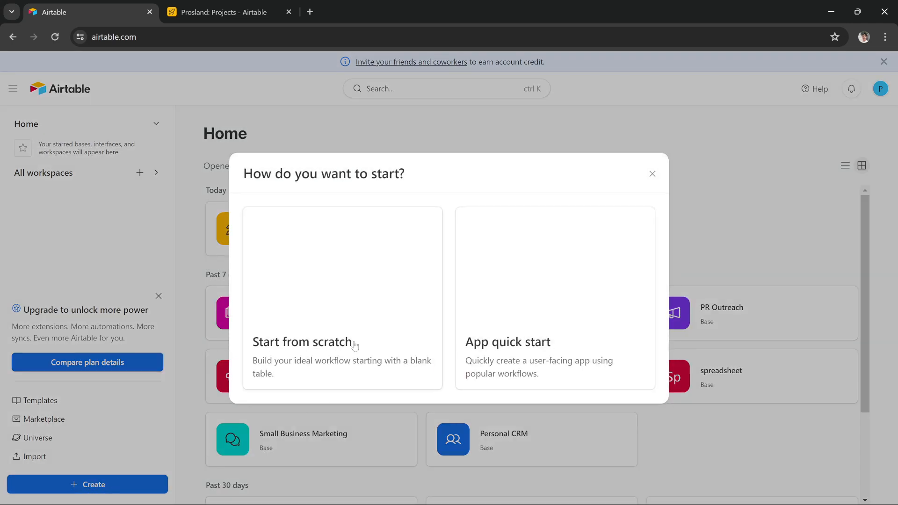
click(309, 314)
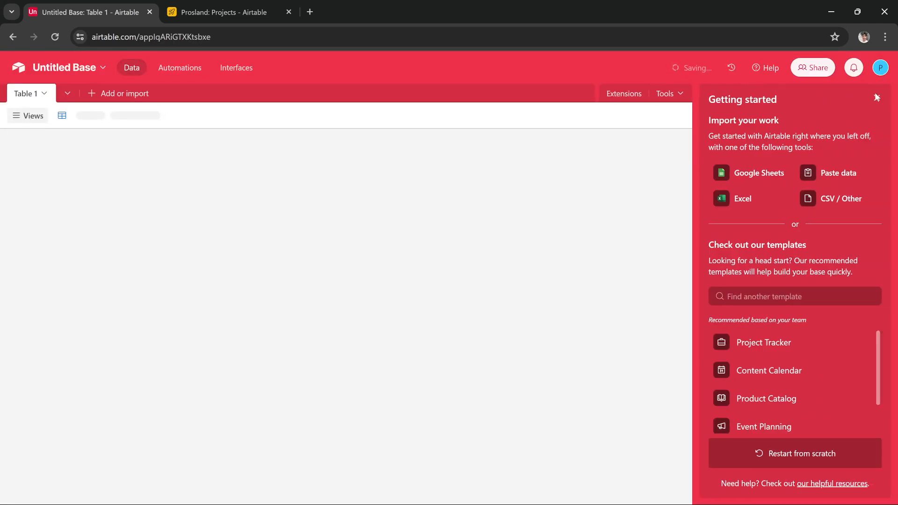
click(876, 97)
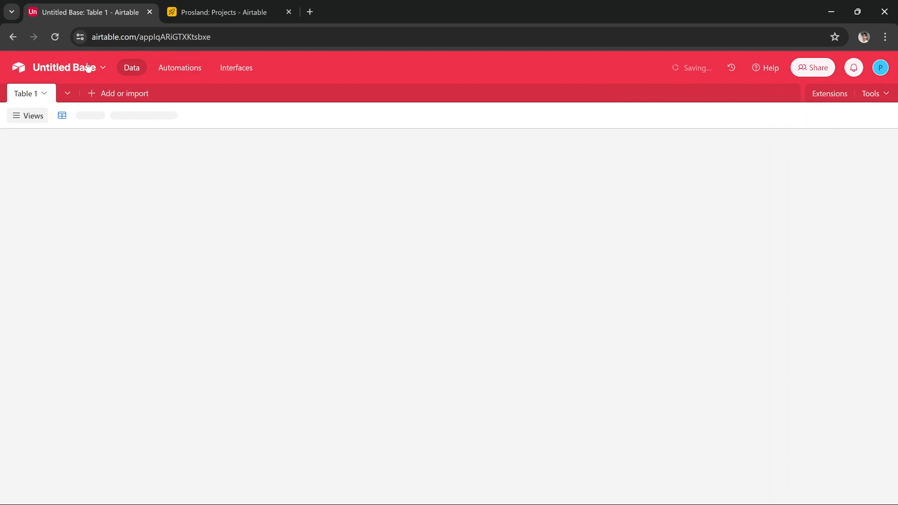
- Rename the base to 'abcdef', colour it yellow and give it a cloud icon
click(88, 67)
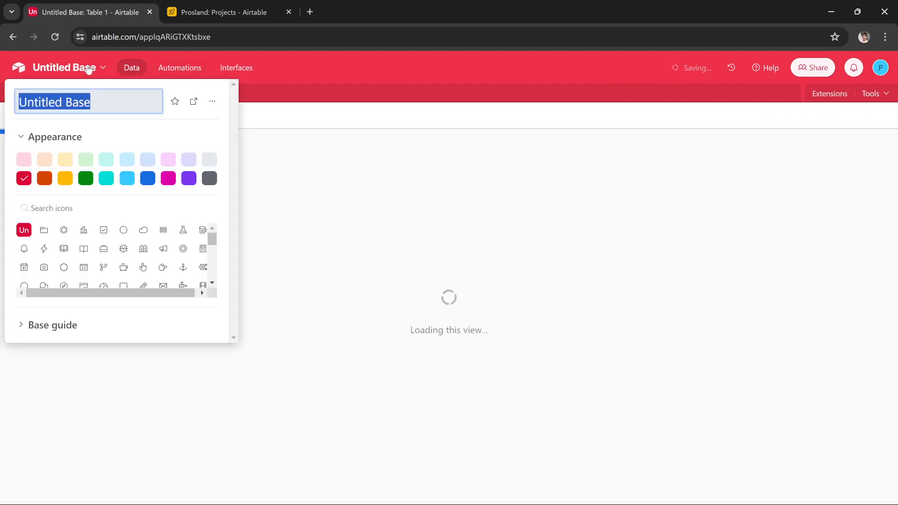
text(abcdef)
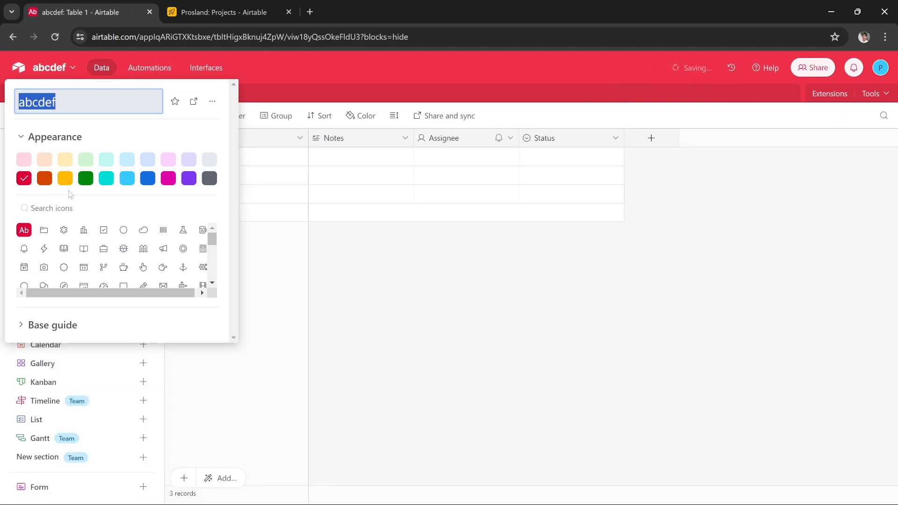
click(66, 179)
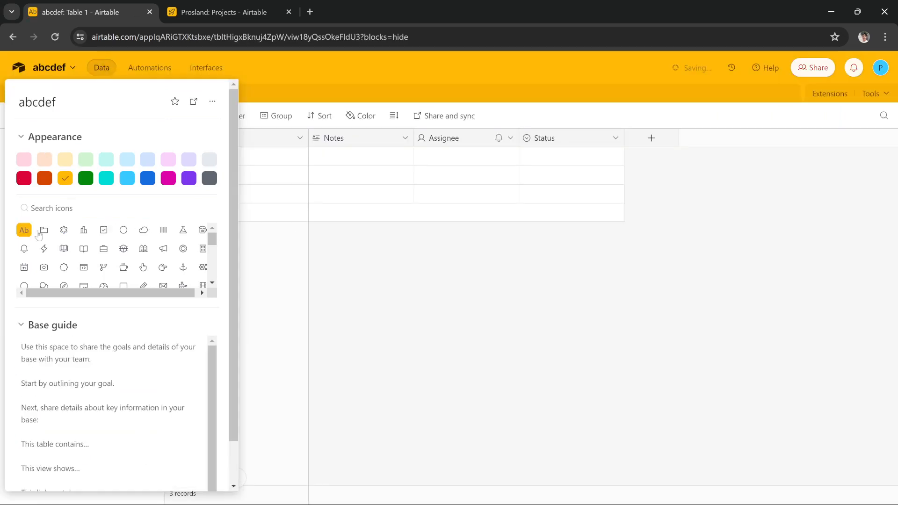
click(44, 249)
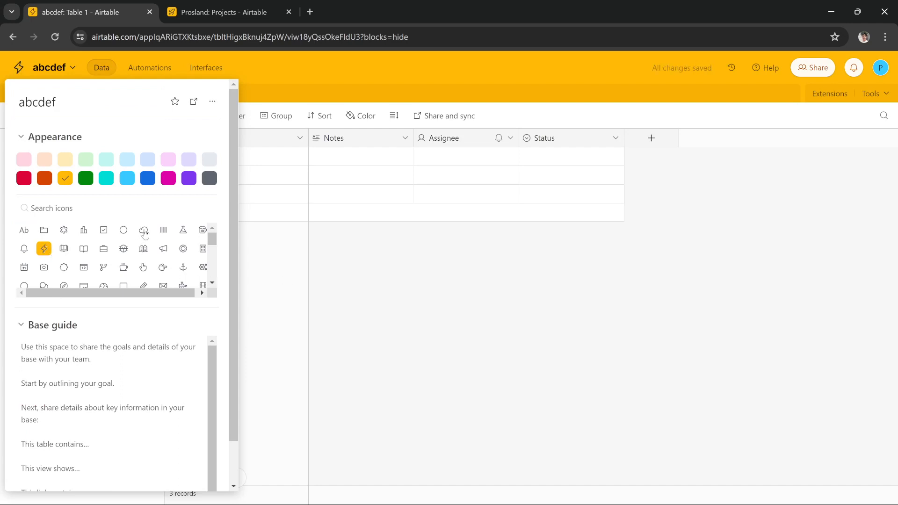
click(143, 231)
click(399, 286)
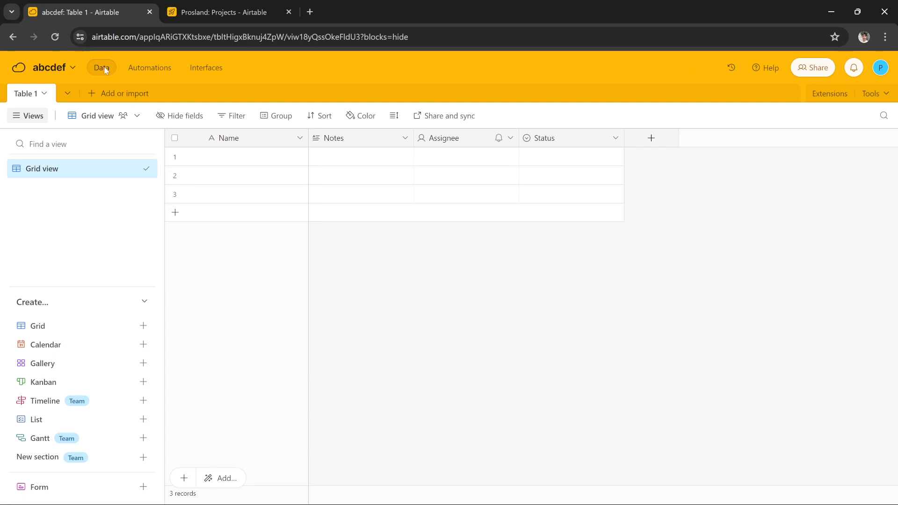
- Enter the lead's name in the first record's Name cell
click(300, 139)
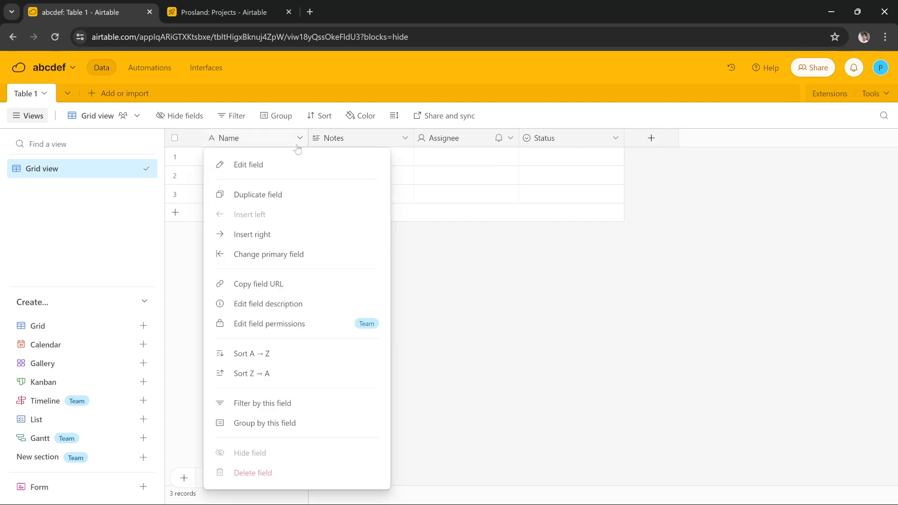
click(542, 253)
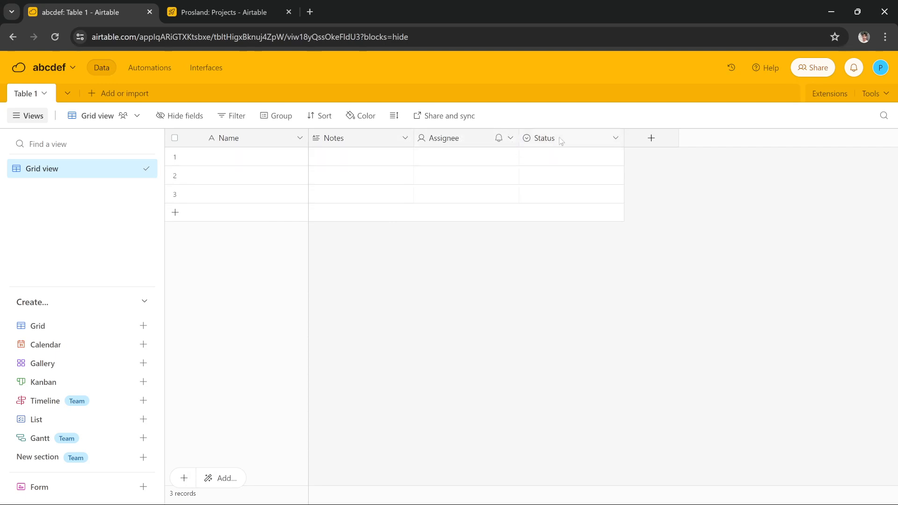
click(256, 157)
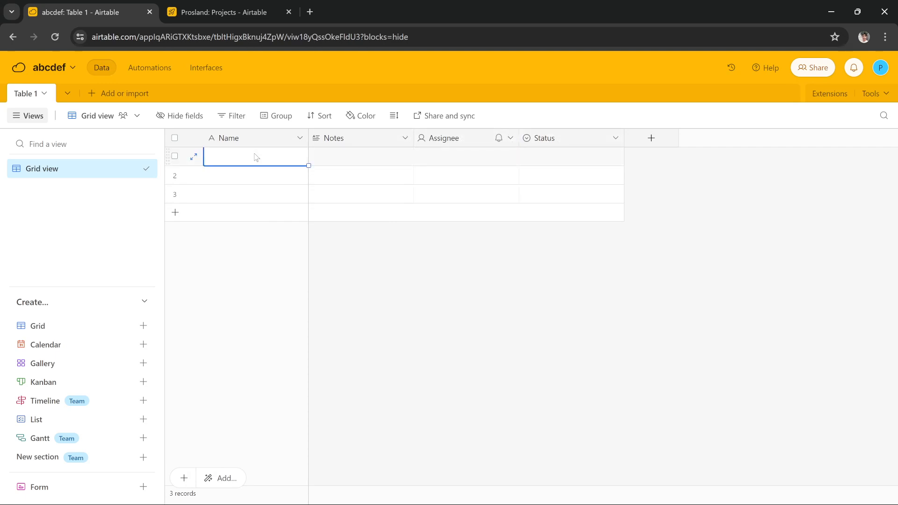
text(john)
click(337, 160)
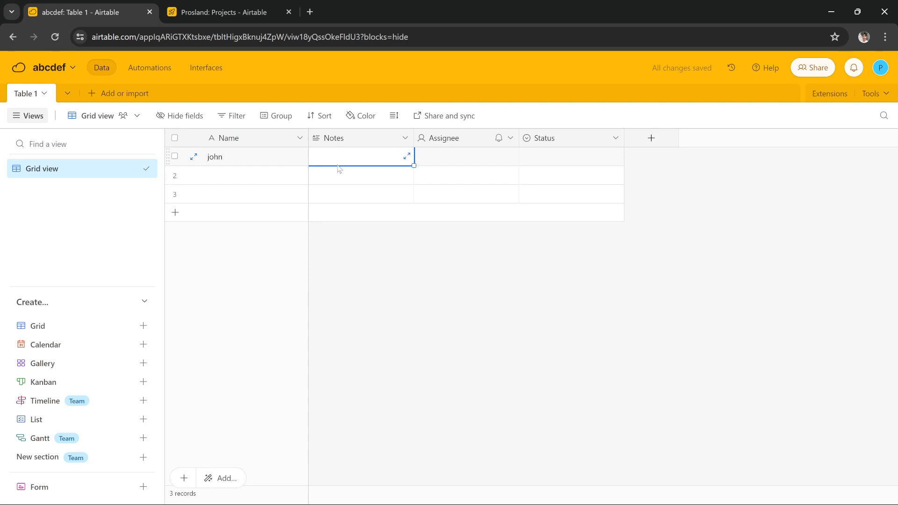
- Write the note 'Igotthisleadfromfacebookads' in the first record's Notes cell
click(337, 165)
text(Igo)
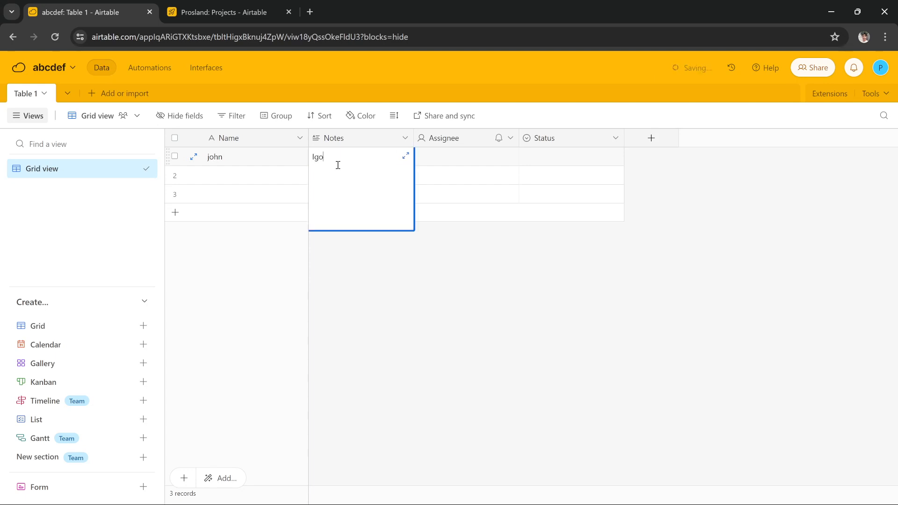
text(tthis)
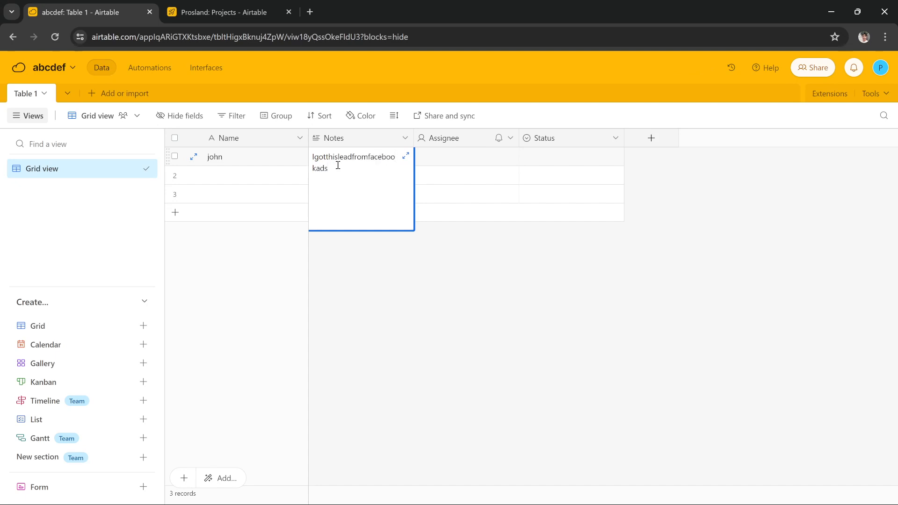
click(401, 282)
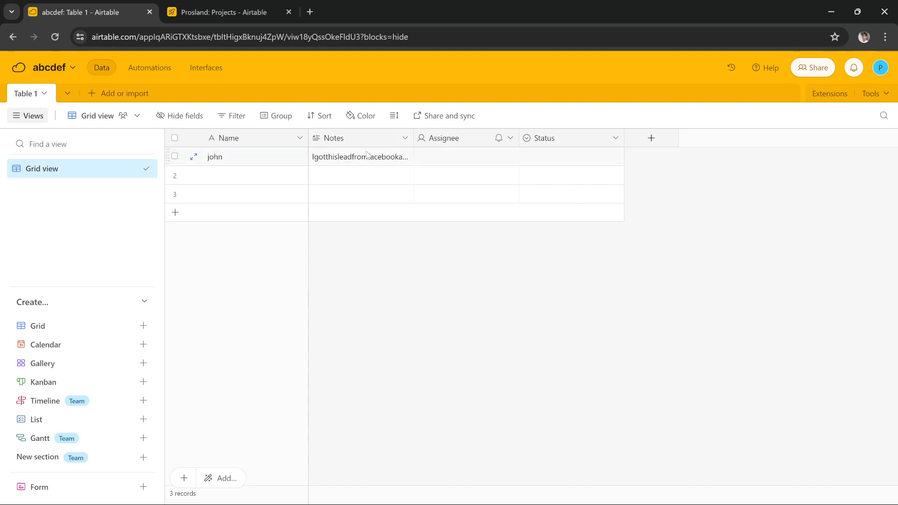
click(406, 138)
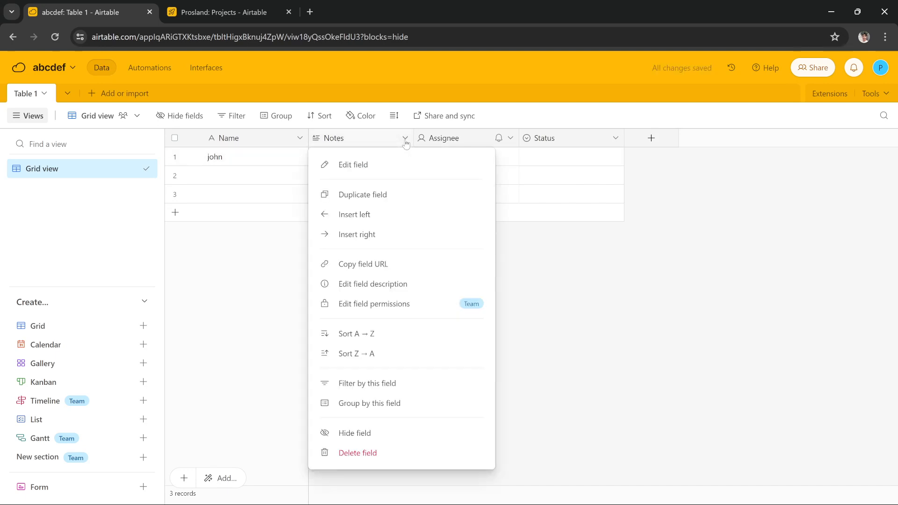
- Delete the Notes field and assign the first listed user as the first record's Assignee
click(384, 452)
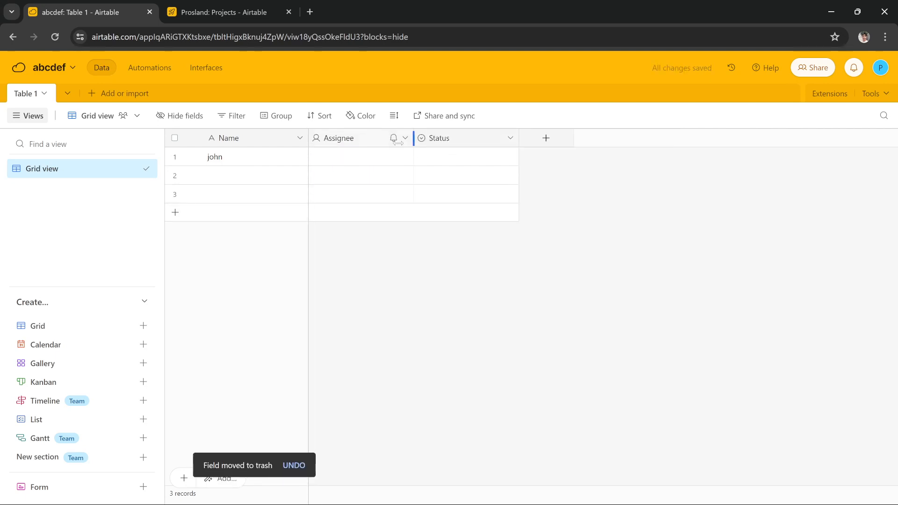
click(360, 163)
click(361, 156)
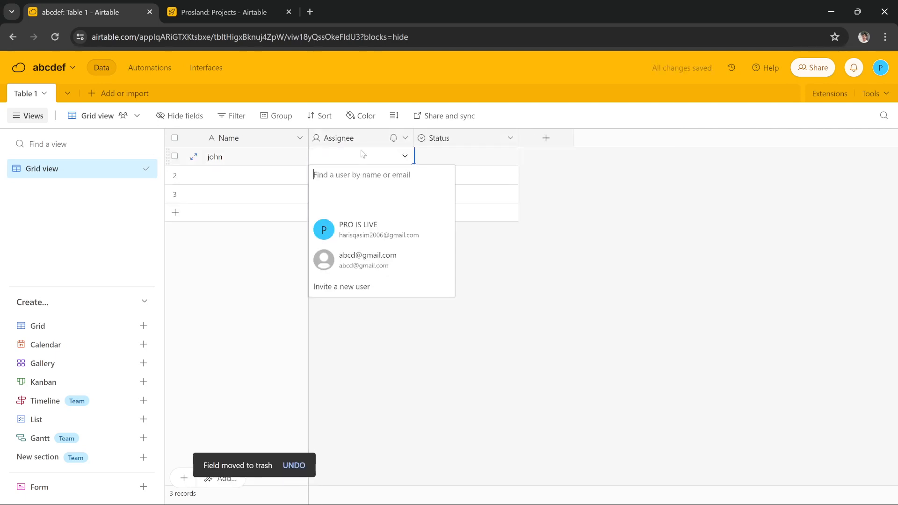
click(343, 228)
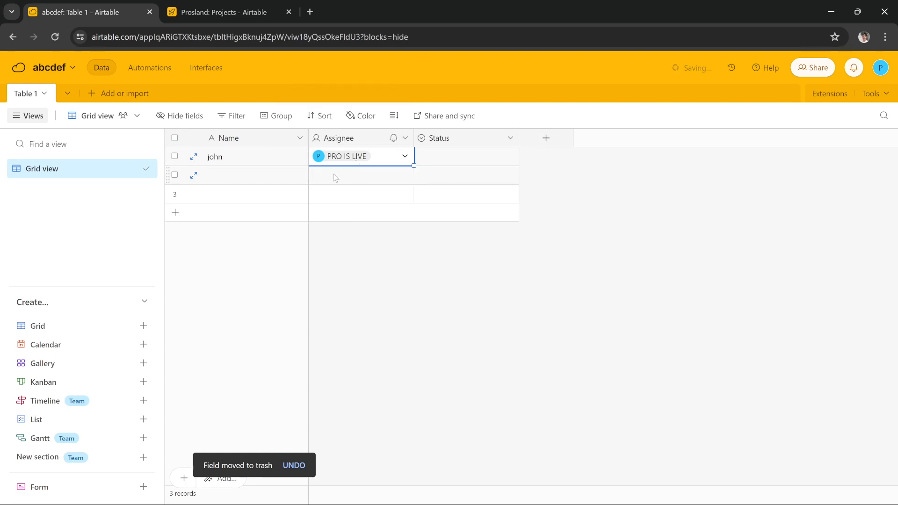
click(331, 251)
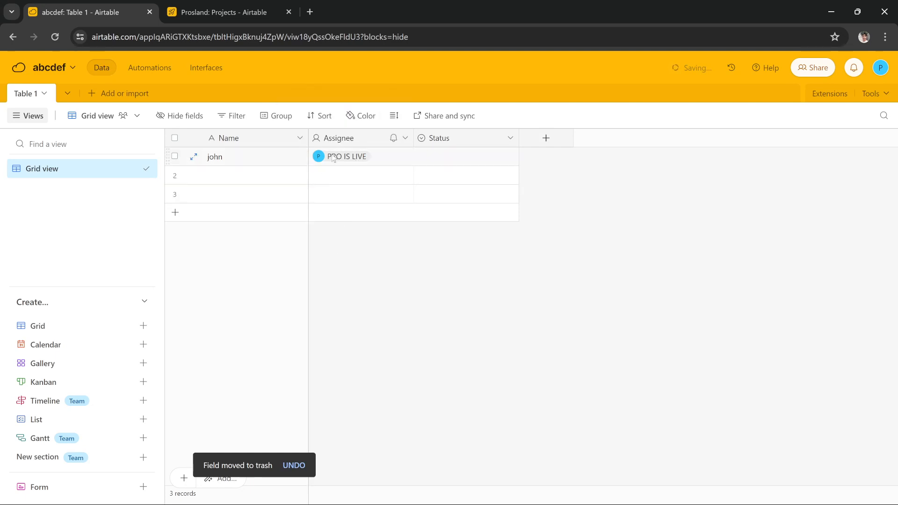
- Leave the Assignee field options unchanged and bring up the first record's Status choices
click(404, 139)
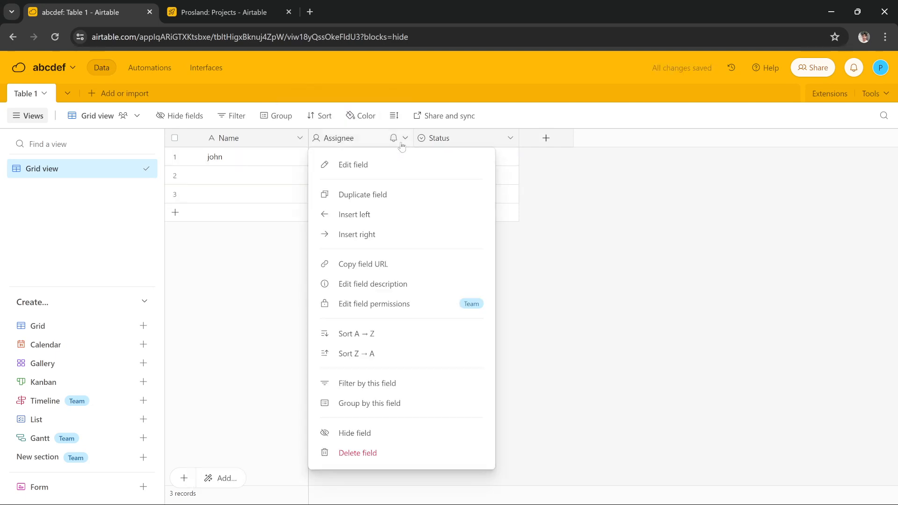
click(501, 427)
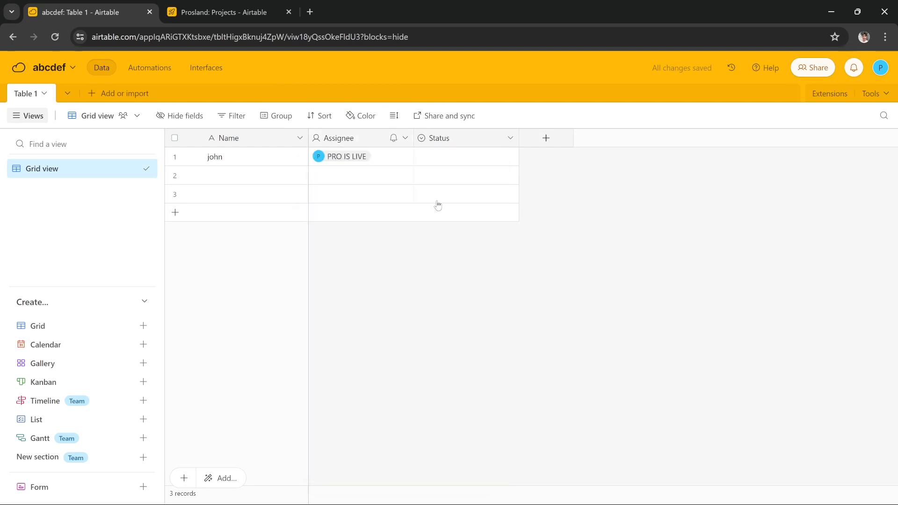
click(434, 159)
click(434, 158)
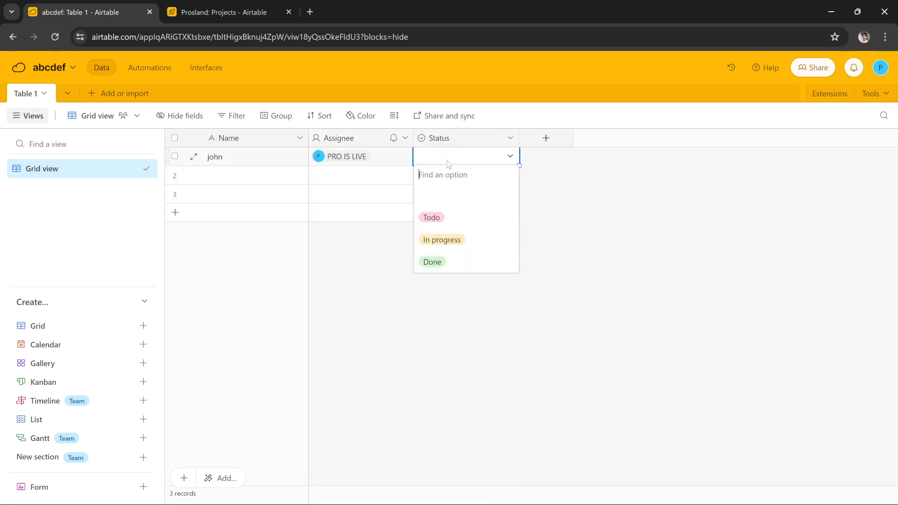
- Set the first record's Status to In progress, leaving the second record's Status blank after trying Done
click(441, 241)
click(477, 183)
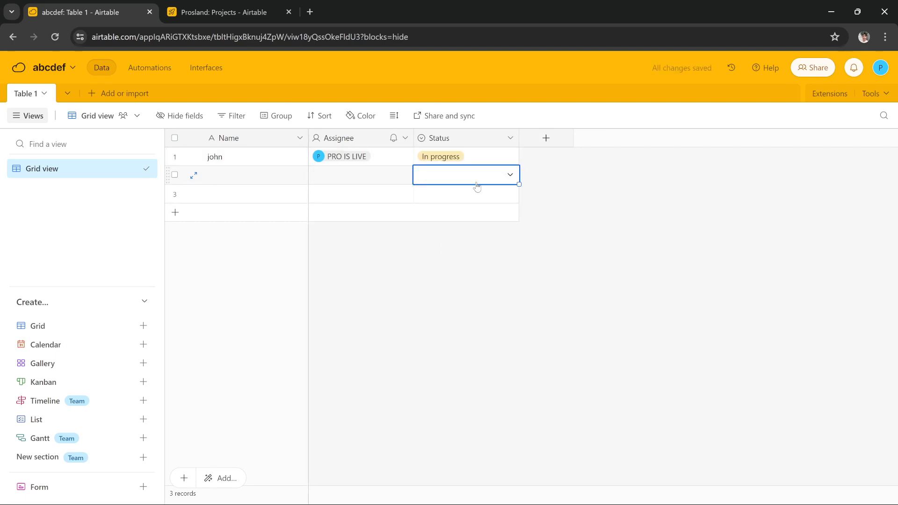
click(469, 174)
click(449, 282)
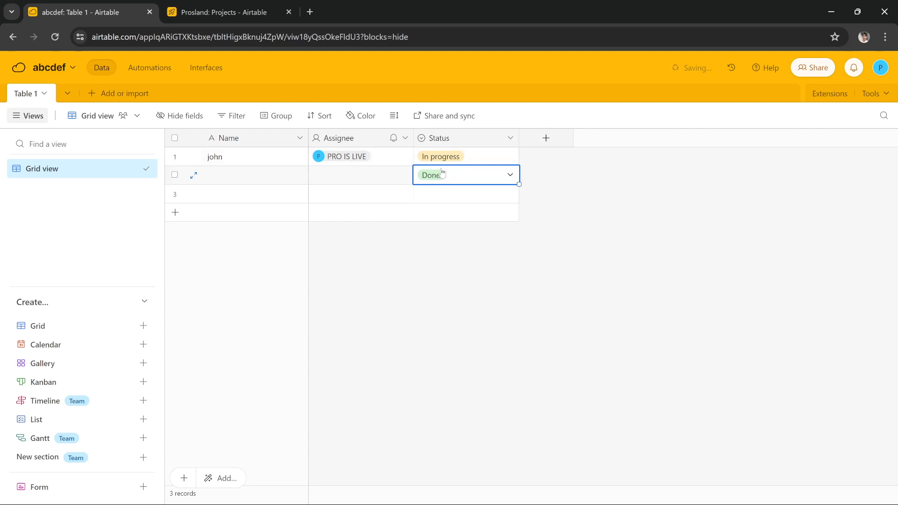
click(437, 176)
click(440, 214)
click(543, 302)
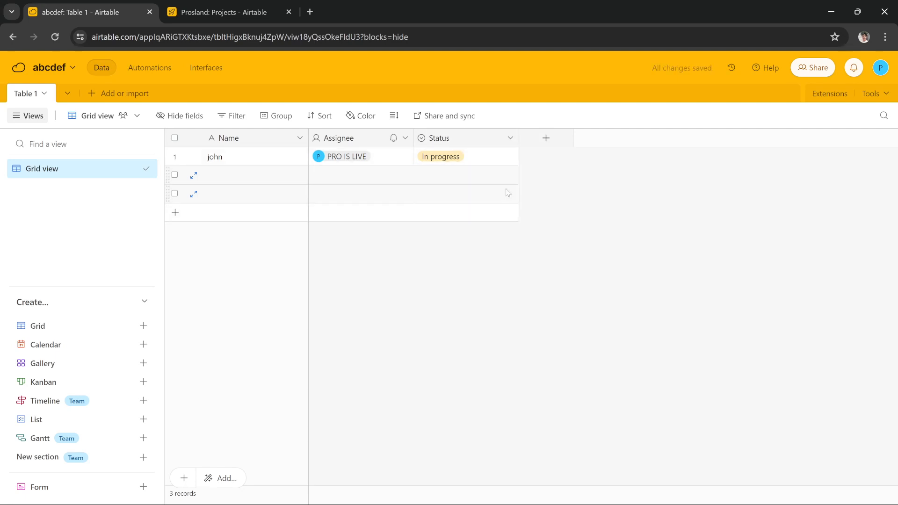
- Begin an Email-type field, then discard the unfinished field
click(537, 141)
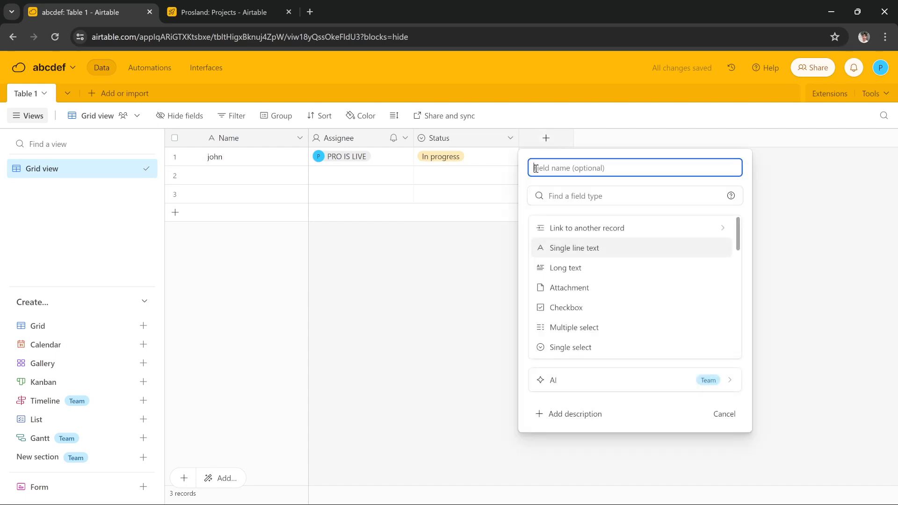
scroll(608, 314, down, 3)
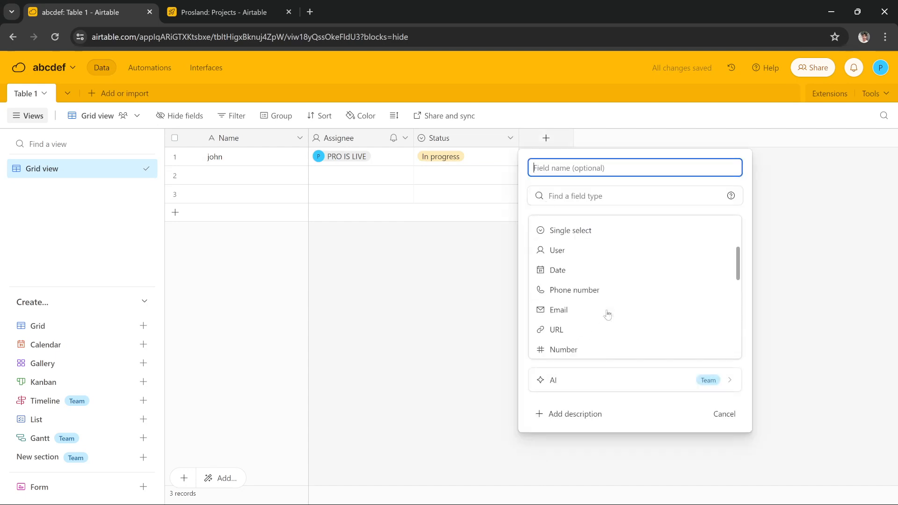
click(570, 313)
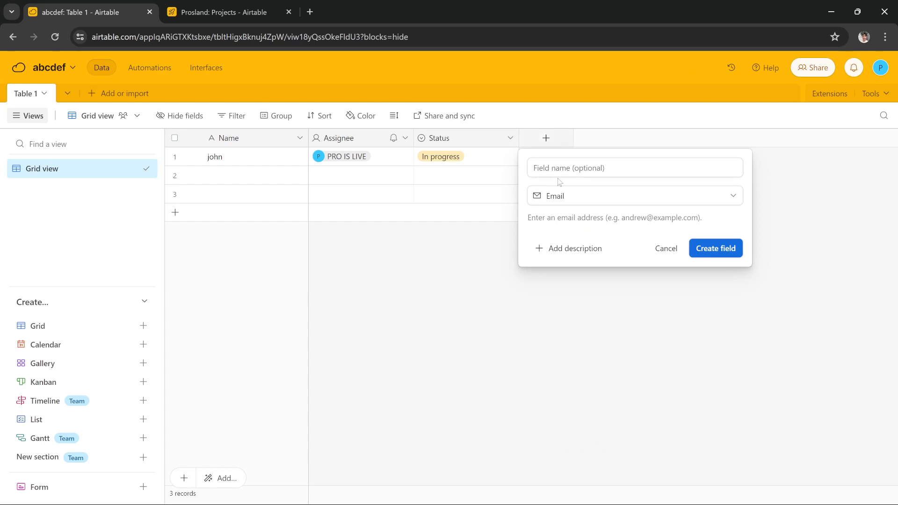
click(546, 139)
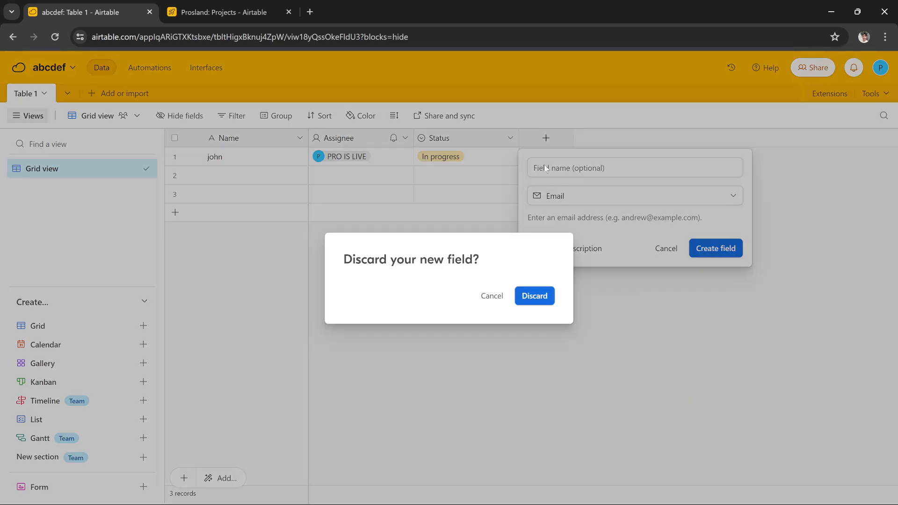
click(532, 296)
- Create a new Email-type field named 'Email'
click(546, 139)
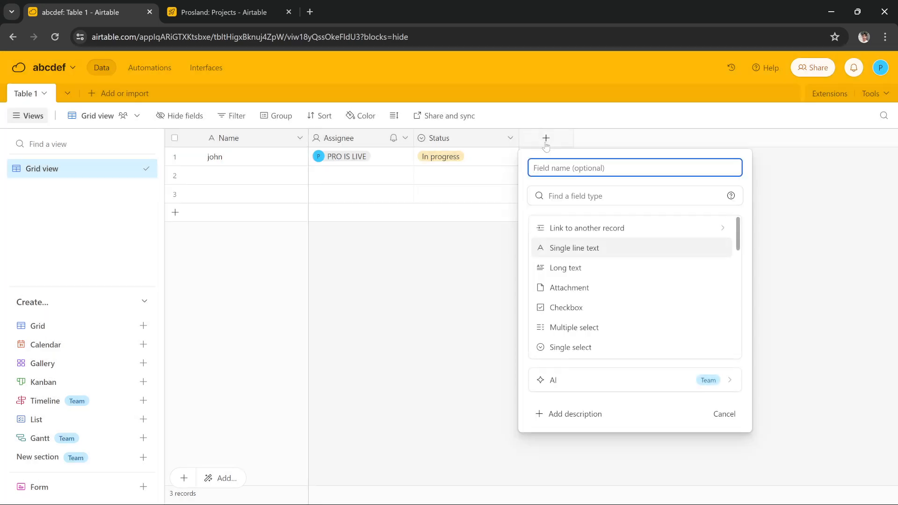
scroll(573, 291, down, 2)
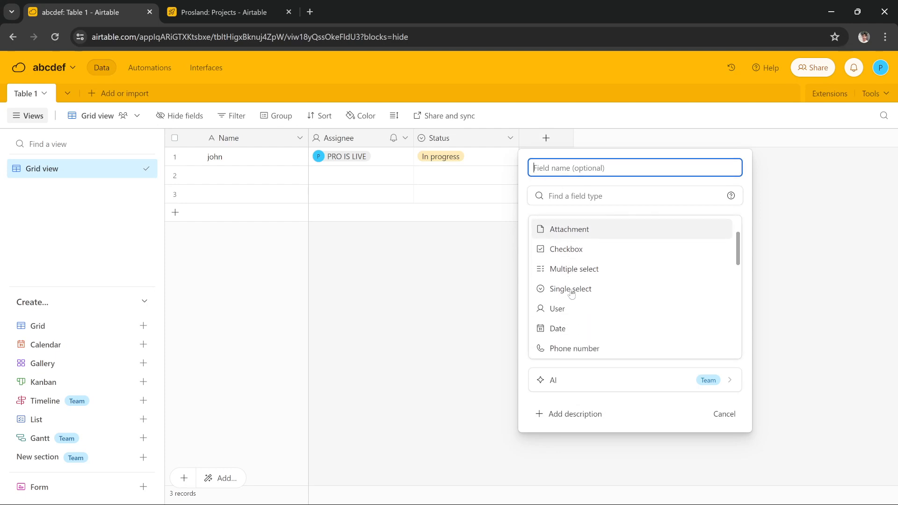
scroll(576, 316, down, 2)
click(575, 311)
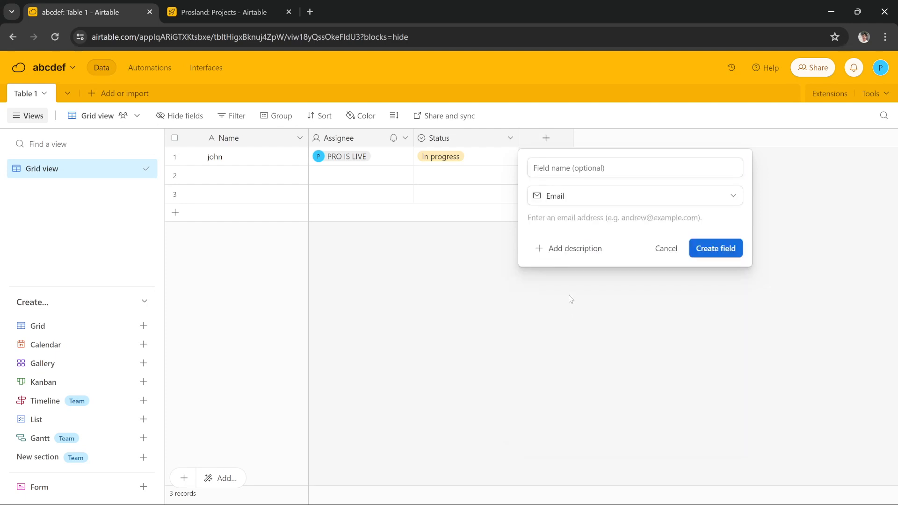
click(538, 168)
text(Email)
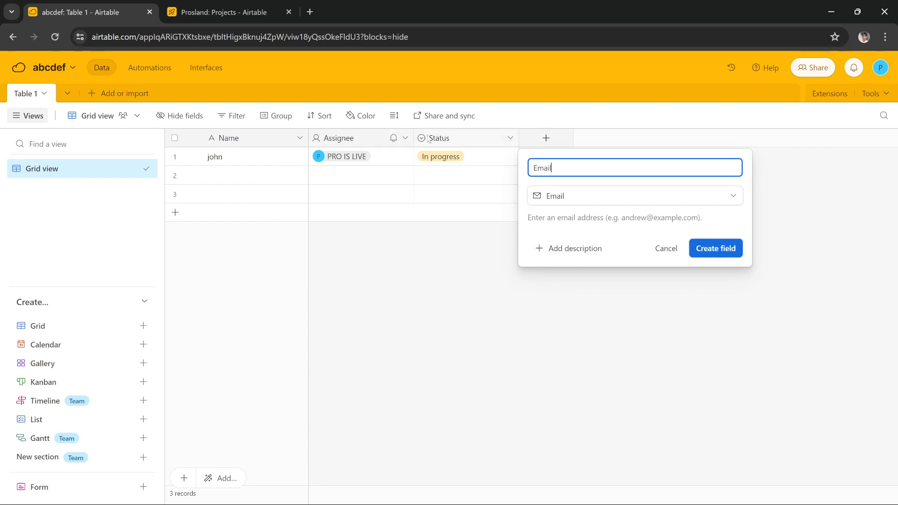
click(701, 253)
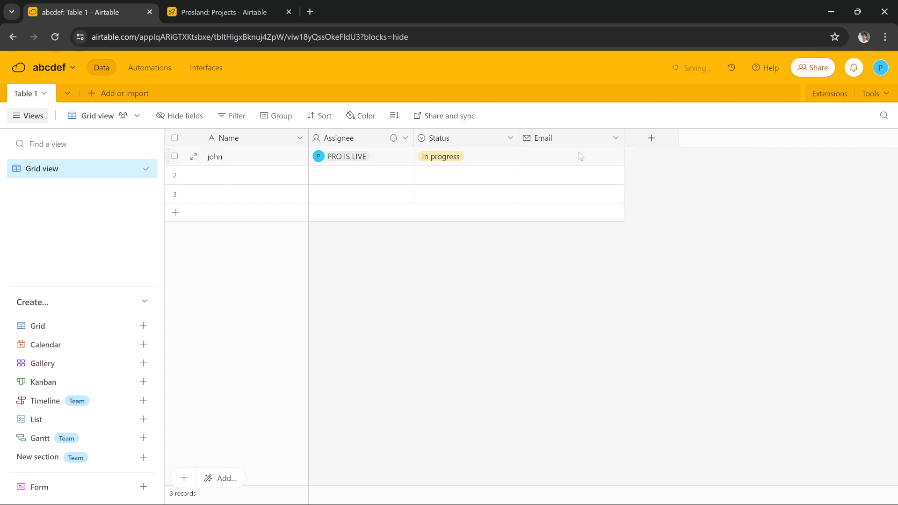
click(555, 162)
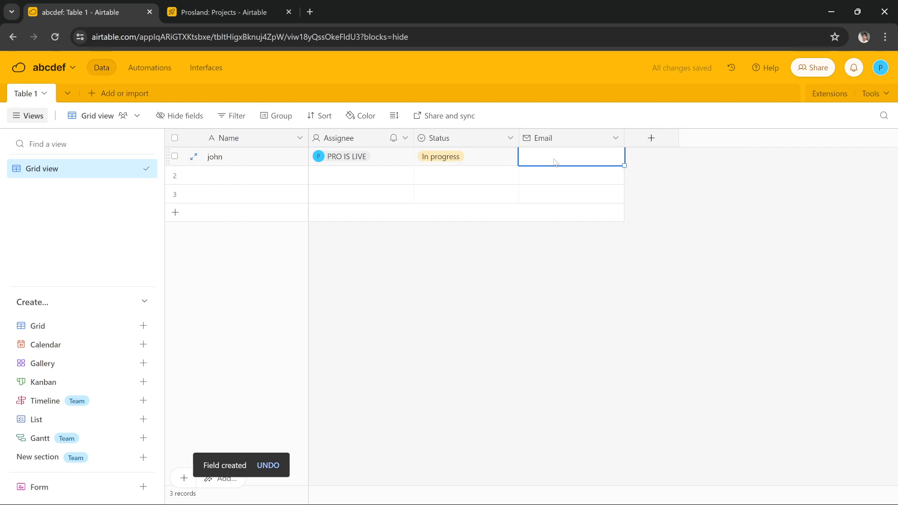
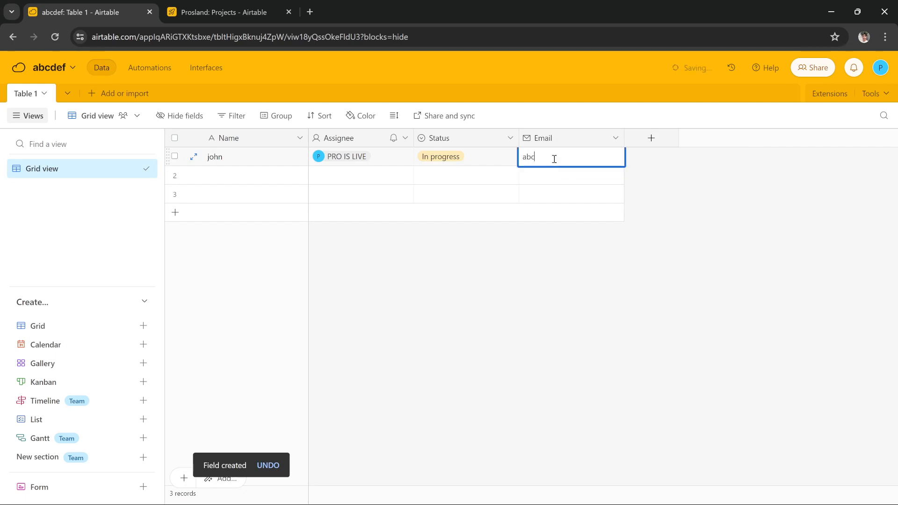
- Enter the email address in the first record's Email cell and commit it
click(599, 230)
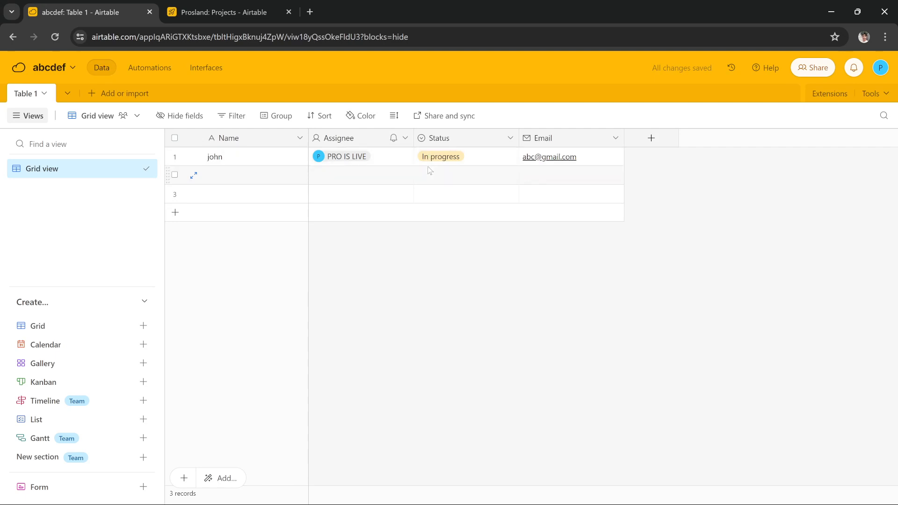
click(440, 147)
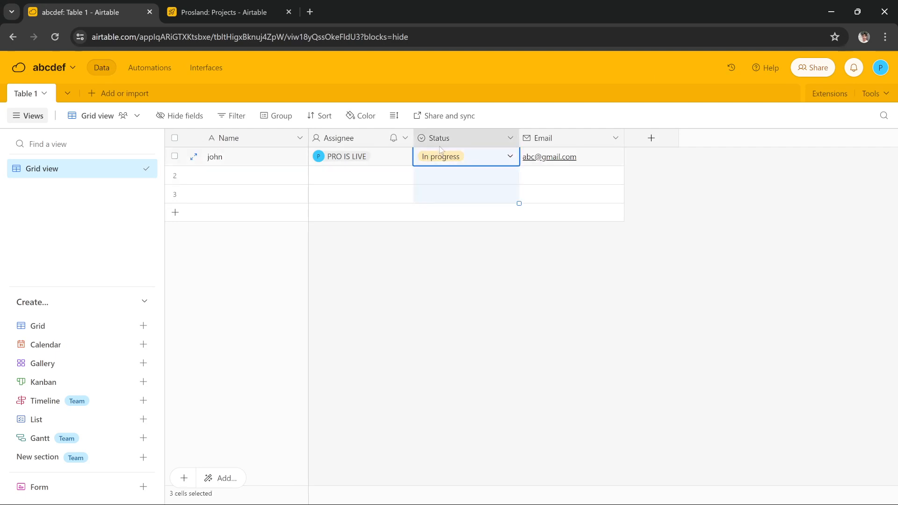
click(473, 277)
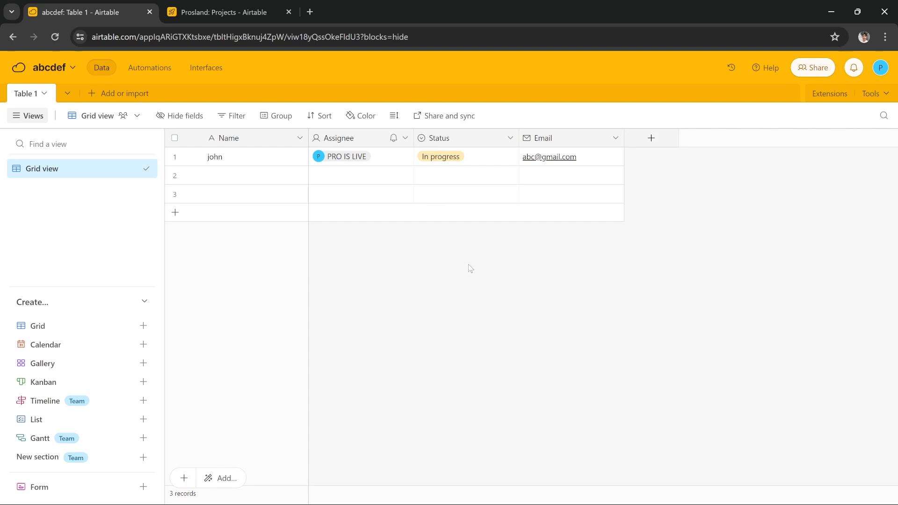
click(650, 146)
scroll(688, 290, down, 1)
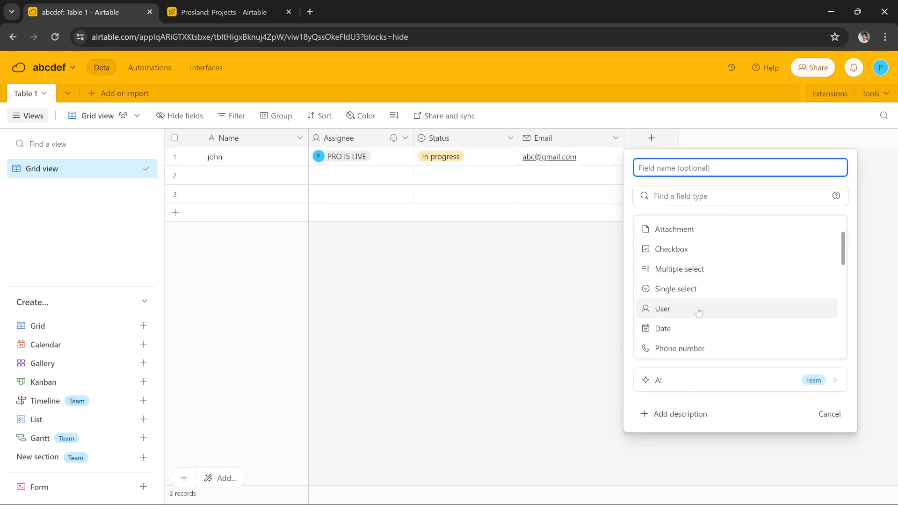
scroll(690, 283, down, 1)
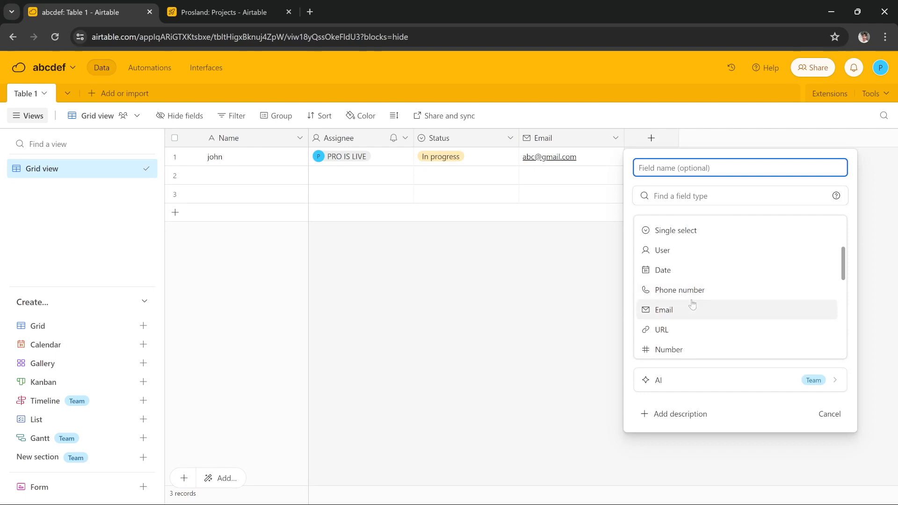
scroll(694, 302, down, 5)
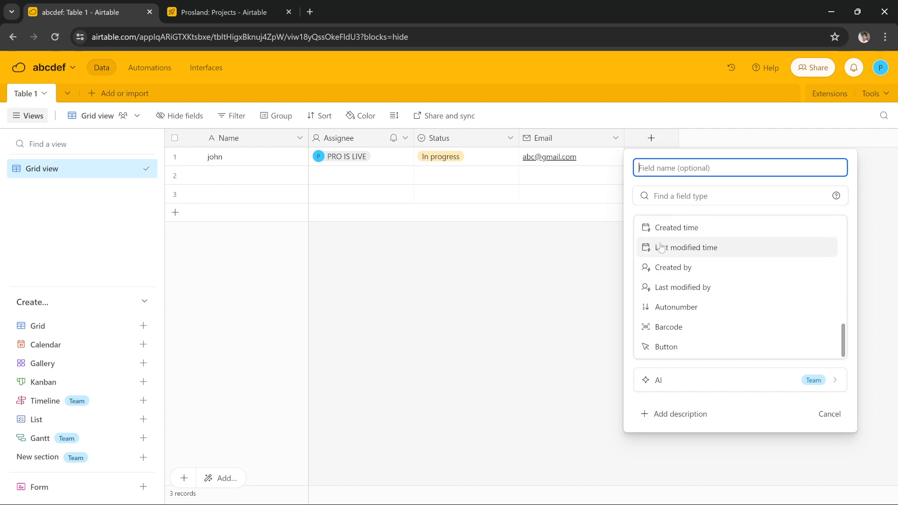
click(584, 275)
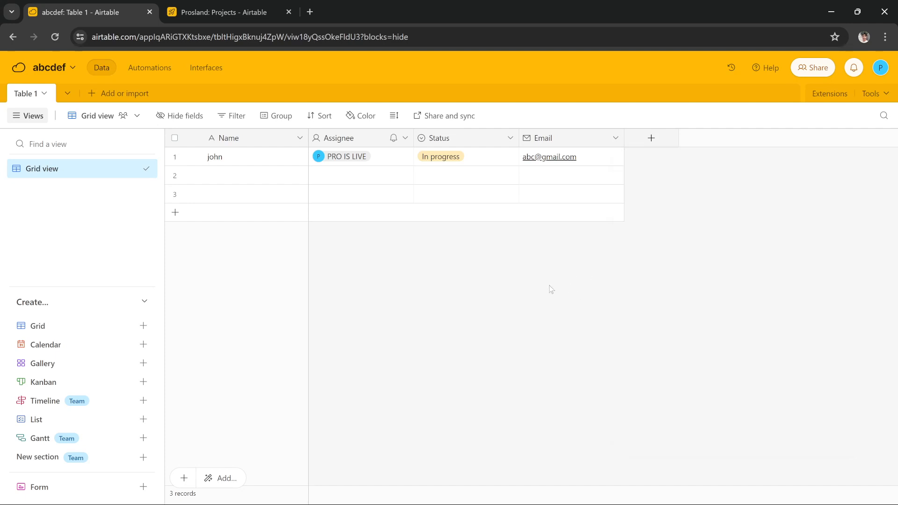